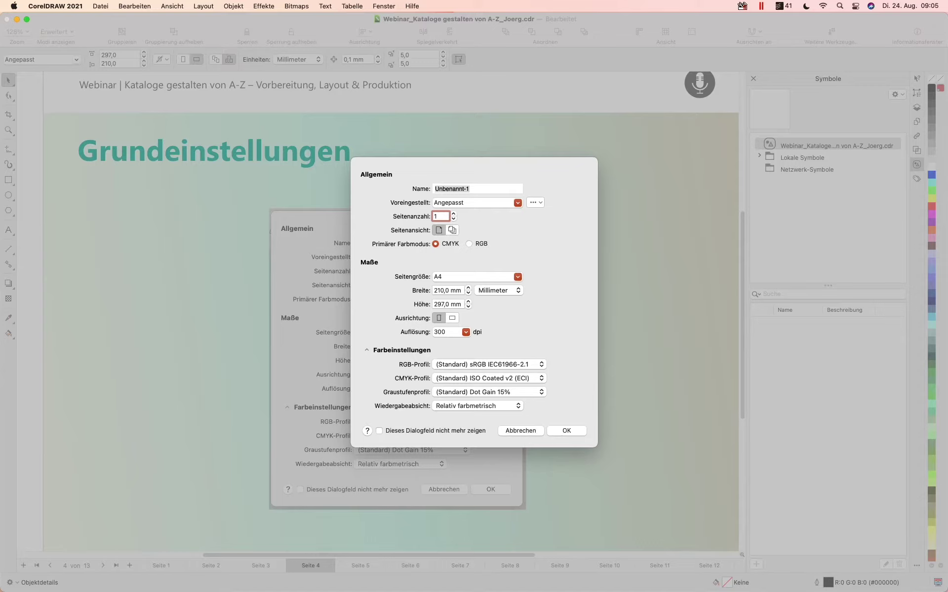
- Set the new document's page count to 20 and primary colour mode to RGB, reviewing the A4 page size and dimensions
type("20")
left_click(468, 243)
left_click(454, 277)
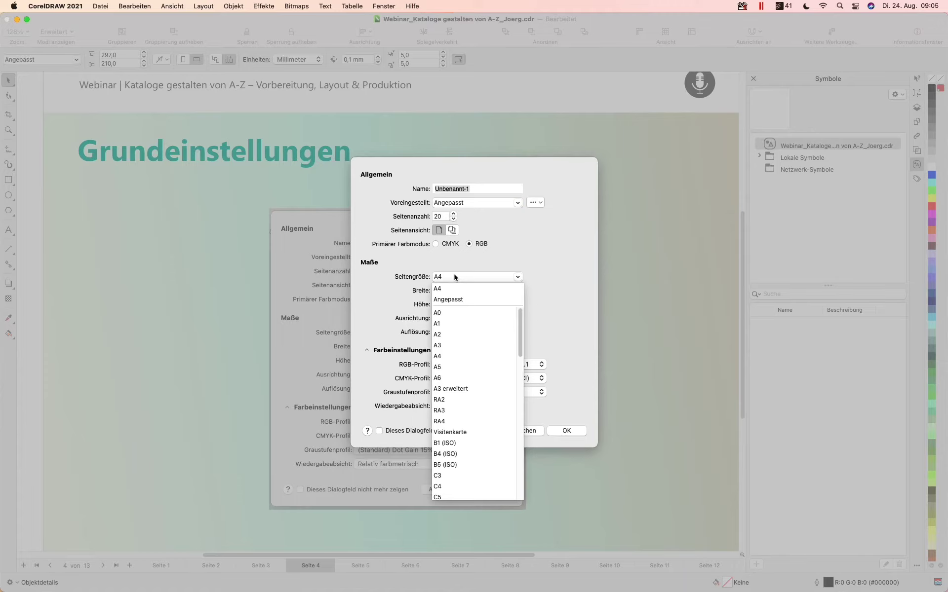
left_click(454, 276)
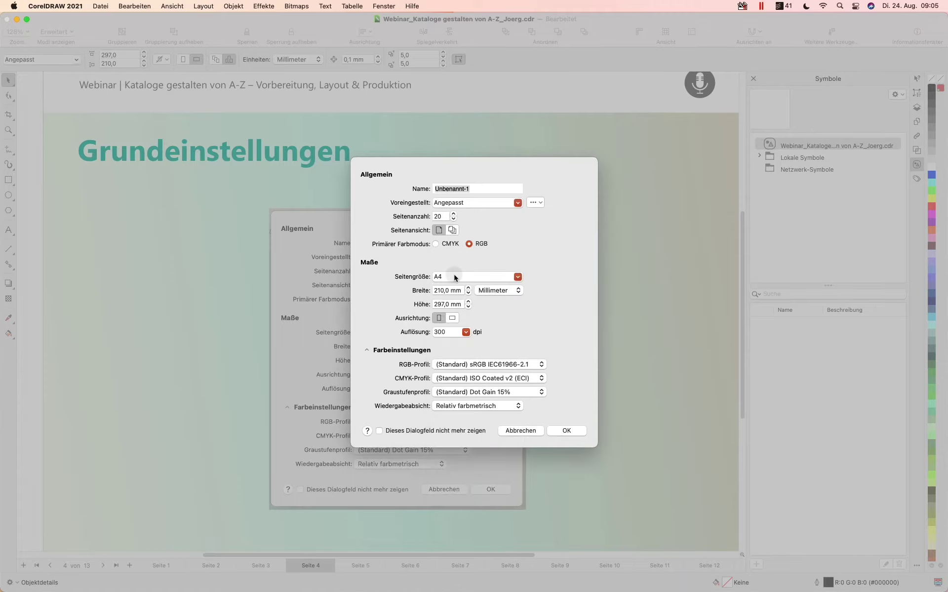
left_click(439, 290)
key("Tab")
left_click(489, 304)
double_click(447, 291)
- Choose Coated FOGRA39 (ISO 12647-2:2004) as the CMYK profile and create the document
left_click(366, 350)
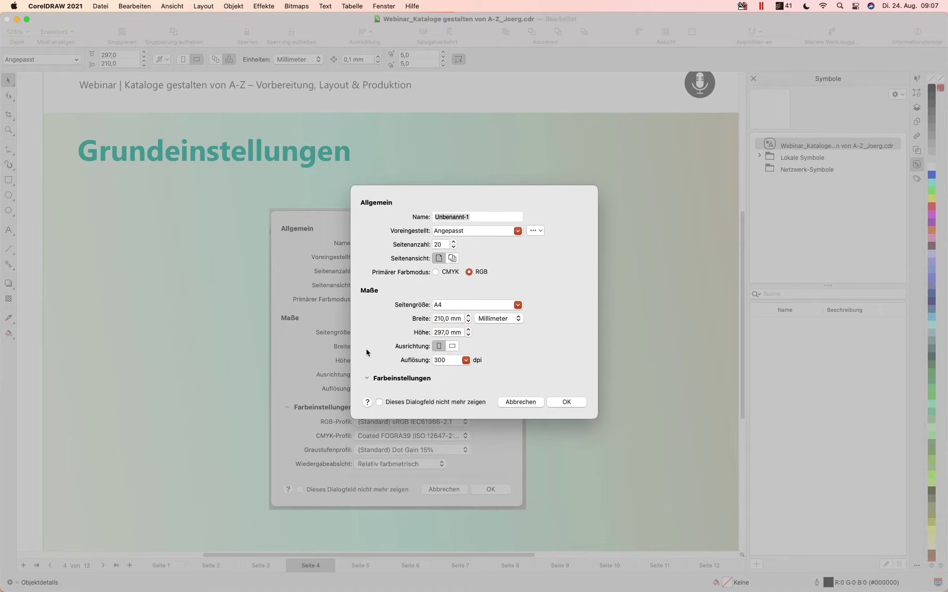
left_click(368, 378)
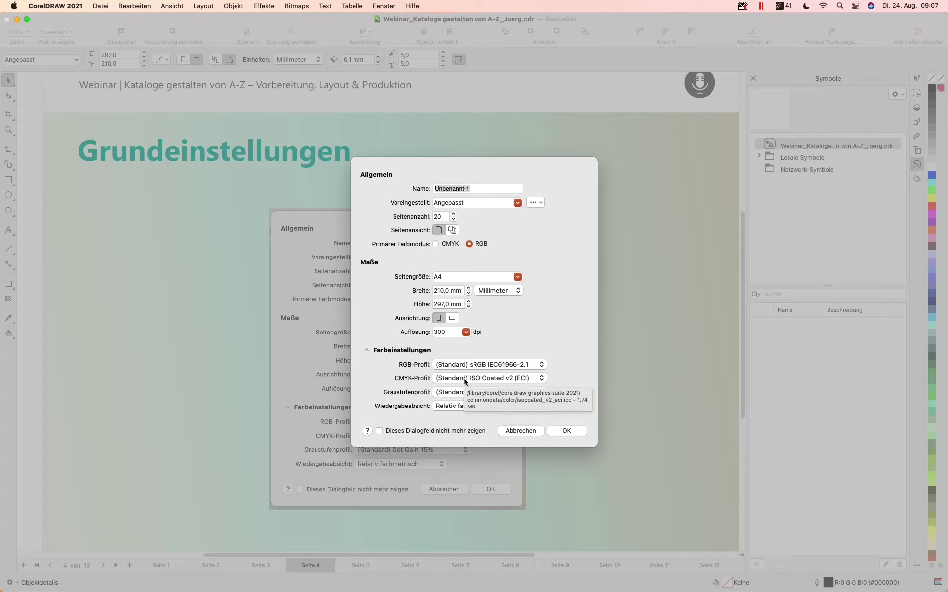
left_click(542, 379)
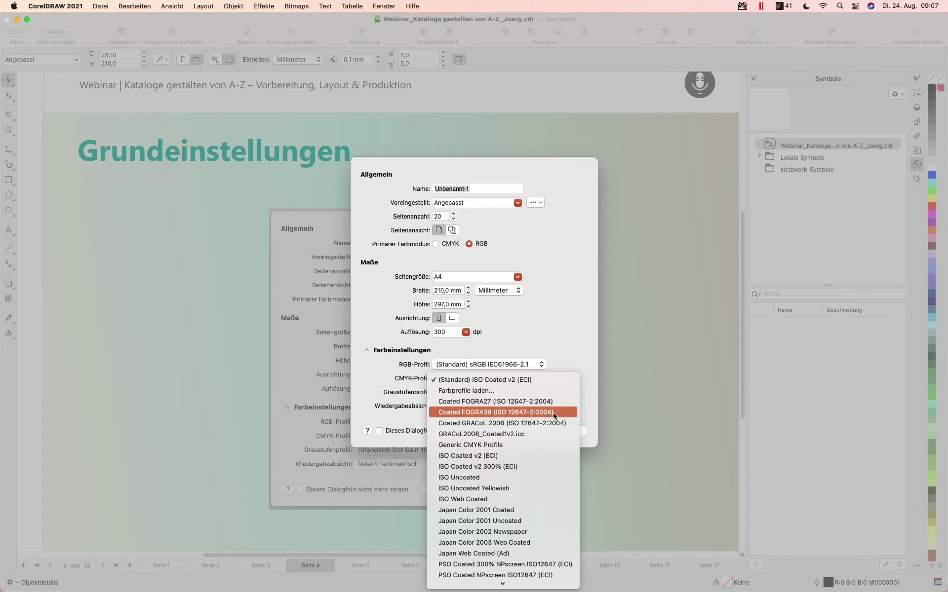
left_click(495, 412)
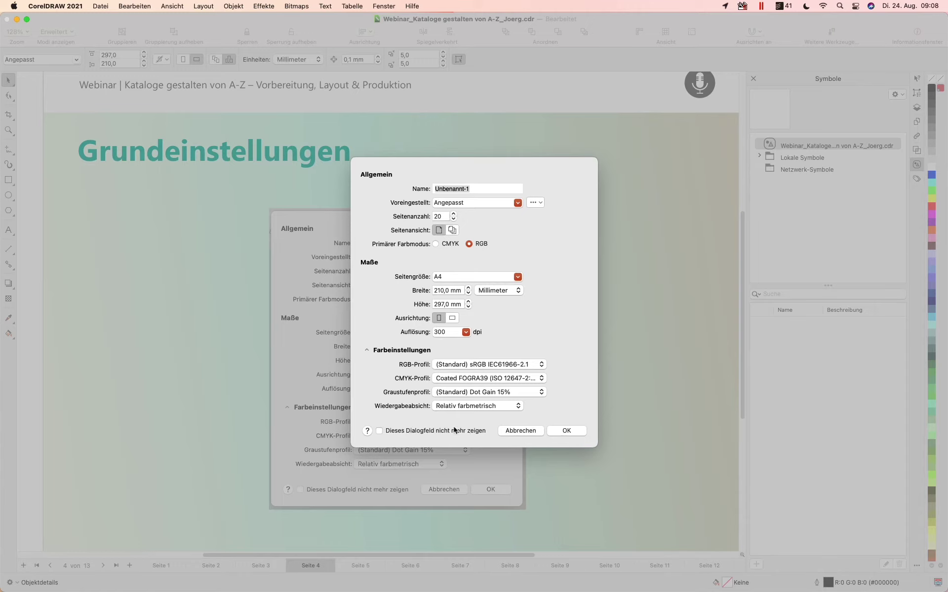
left_click(563, 431)
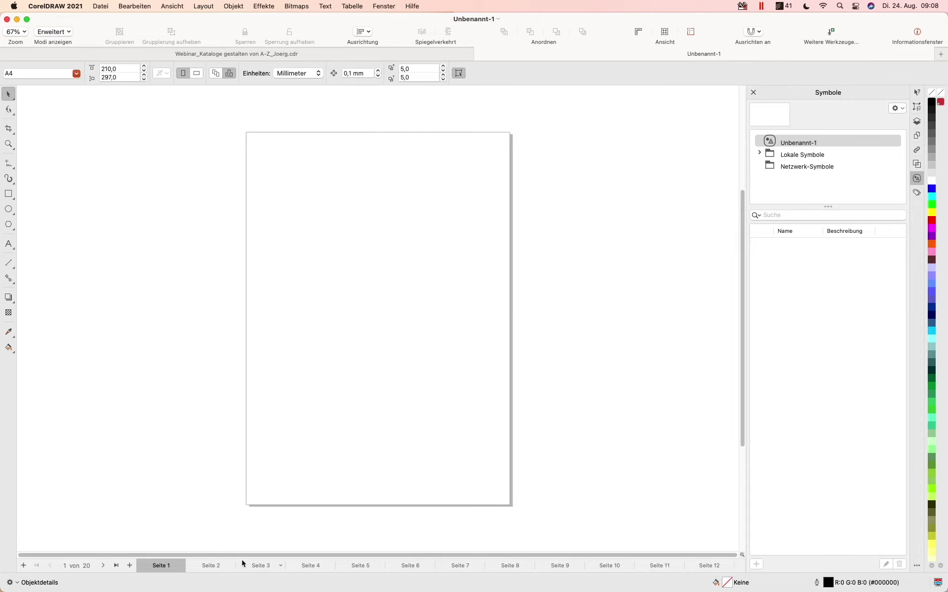
- Browse through several pages of the new document to examine how single pages are displayed
left_click(275, 570)
left_click(168, 567)
left_click(370, 568)
left_click(504, 565)
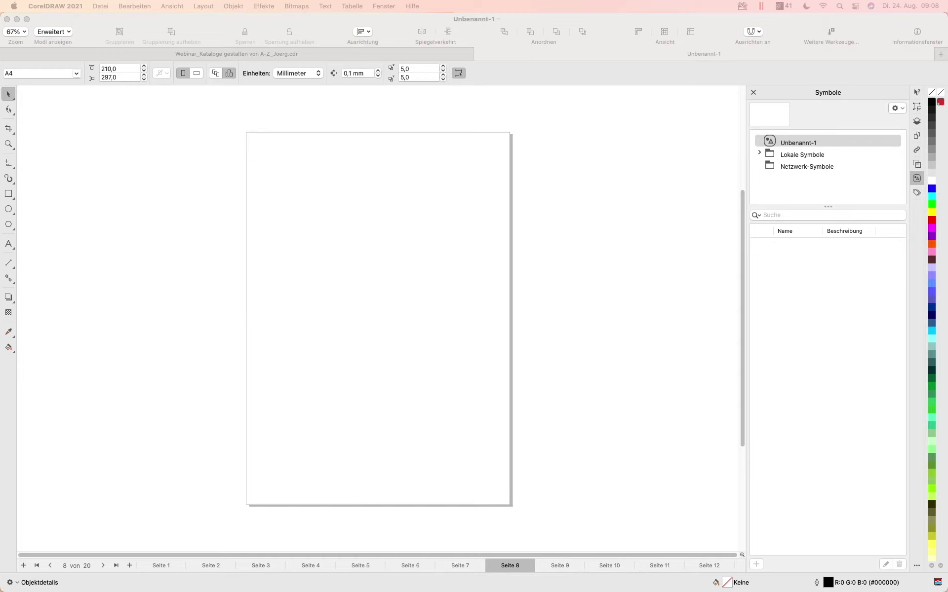
left_click(443, 270)
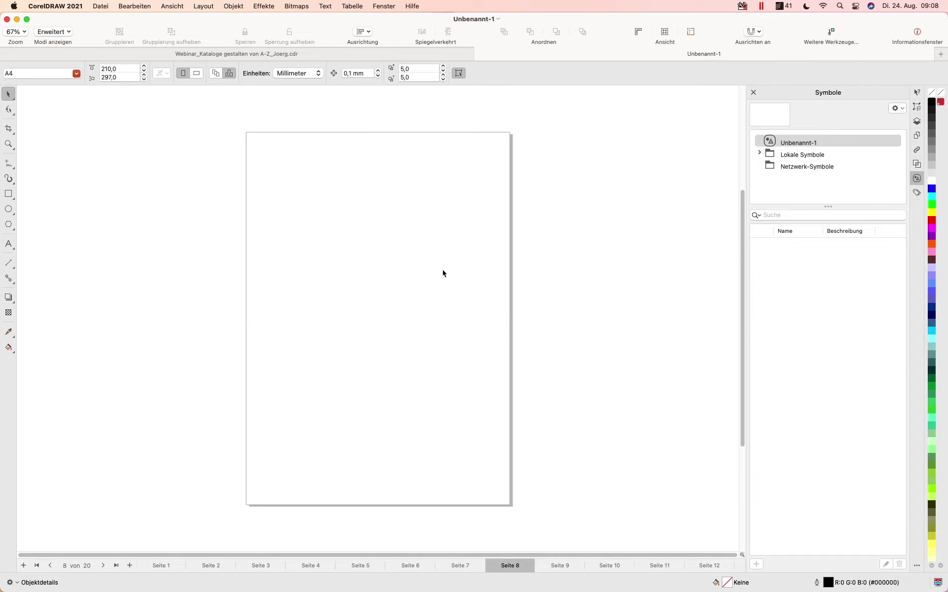
left_click(313, 566)
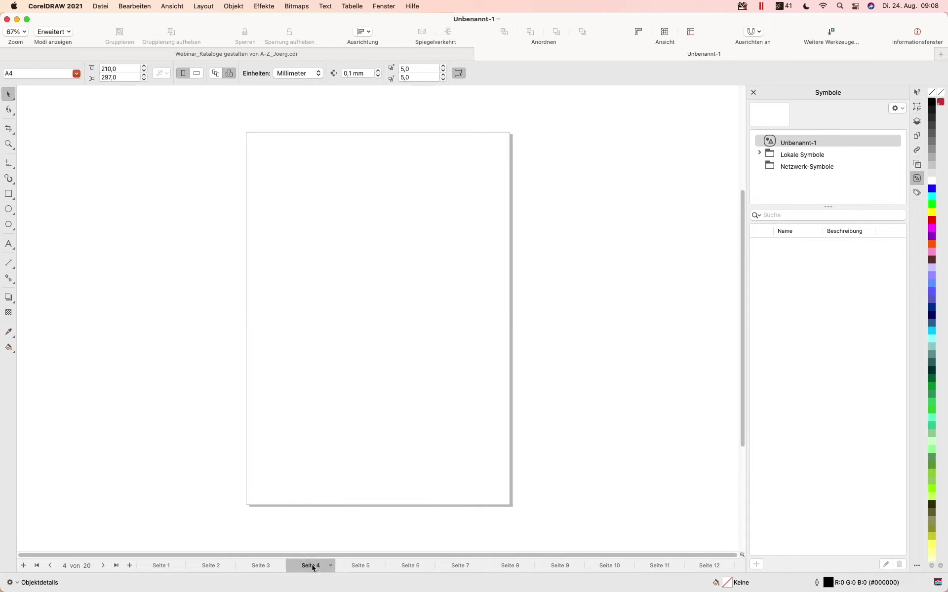
left_click(350, 566)
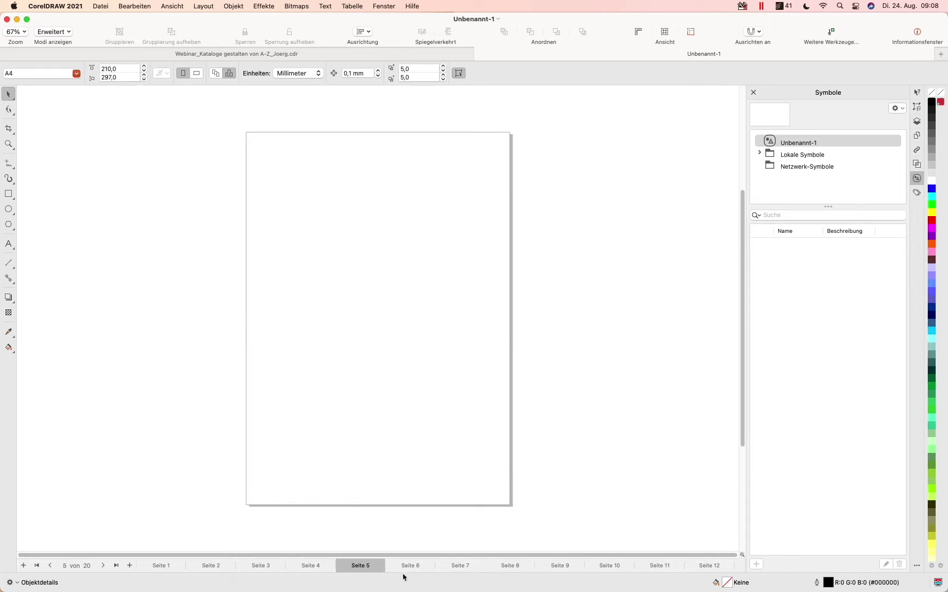
left_click(319, 569)
left_click(343, 567)
- Enable the display of facing pages (Doppelseiten anzeigen) in the document's page layout settings and apply it
left_click(201, 4)
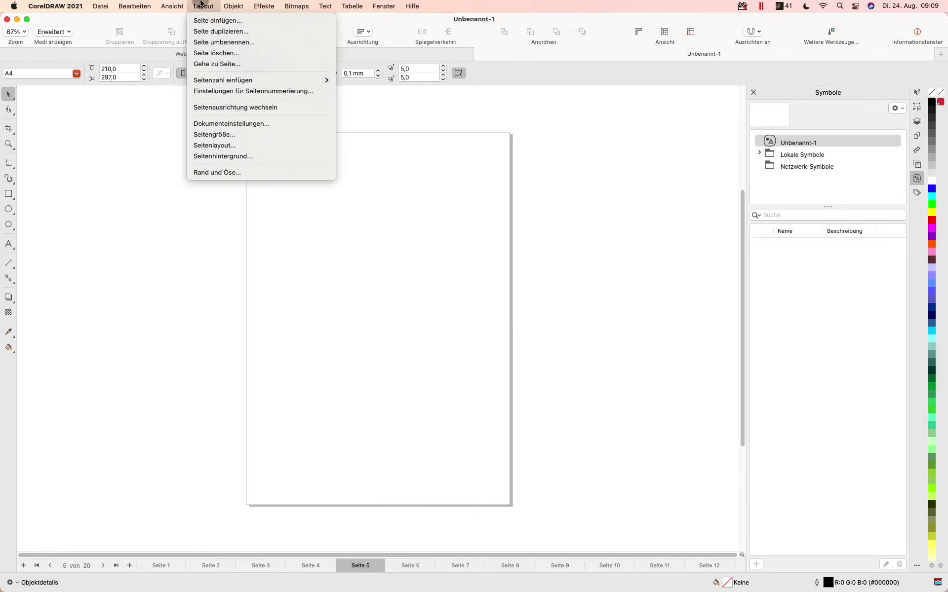
left_click(237, 147)
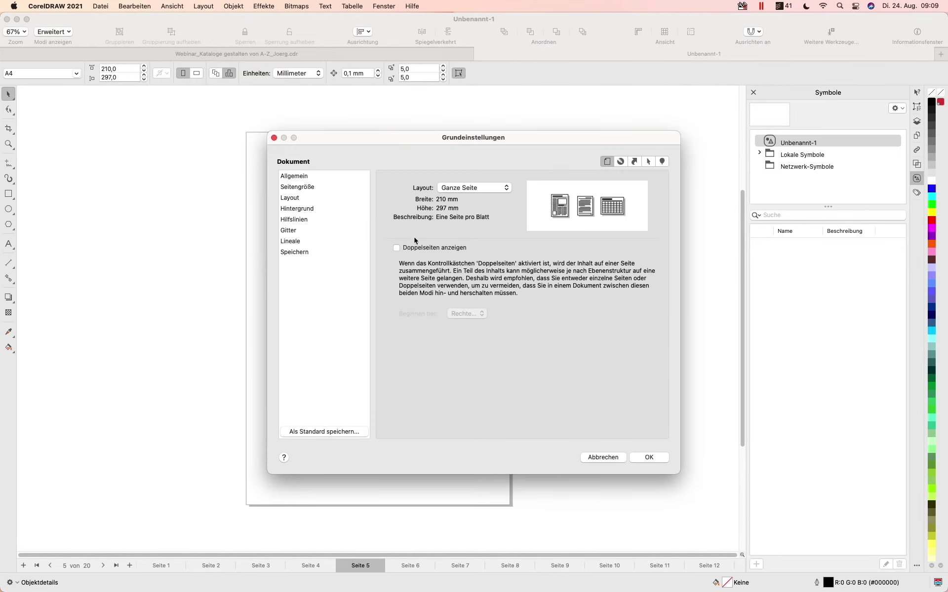
left_click(422, 249)
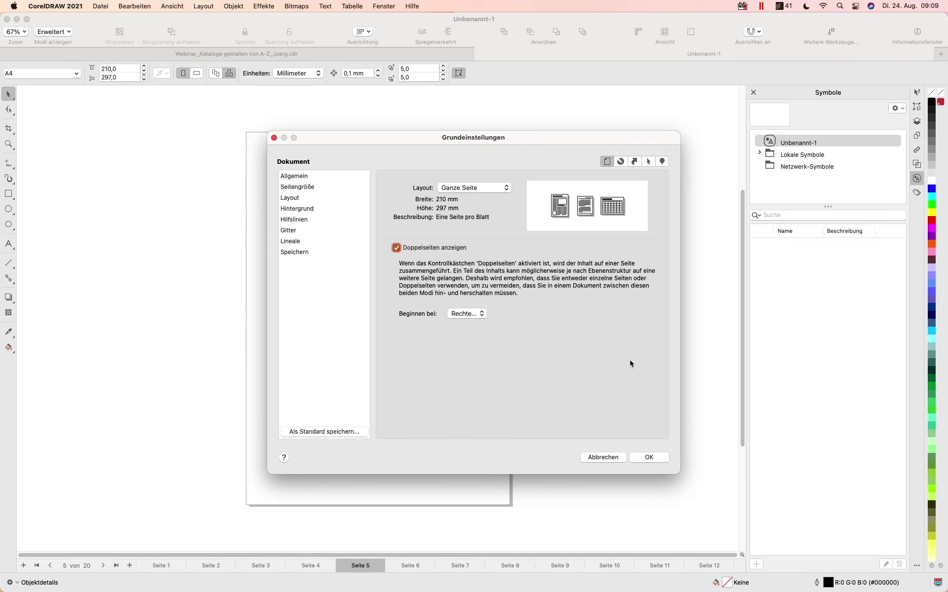
left_click(650, 457)
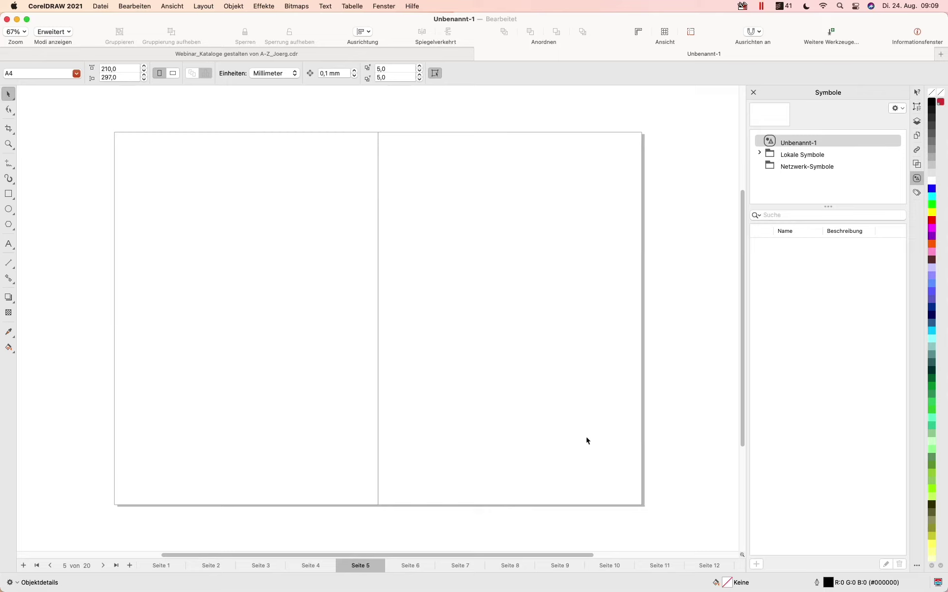
- View pages 1, 2, 4 and 6 to examine how the cover and inner spreads are laid out
left_click(163, 566)
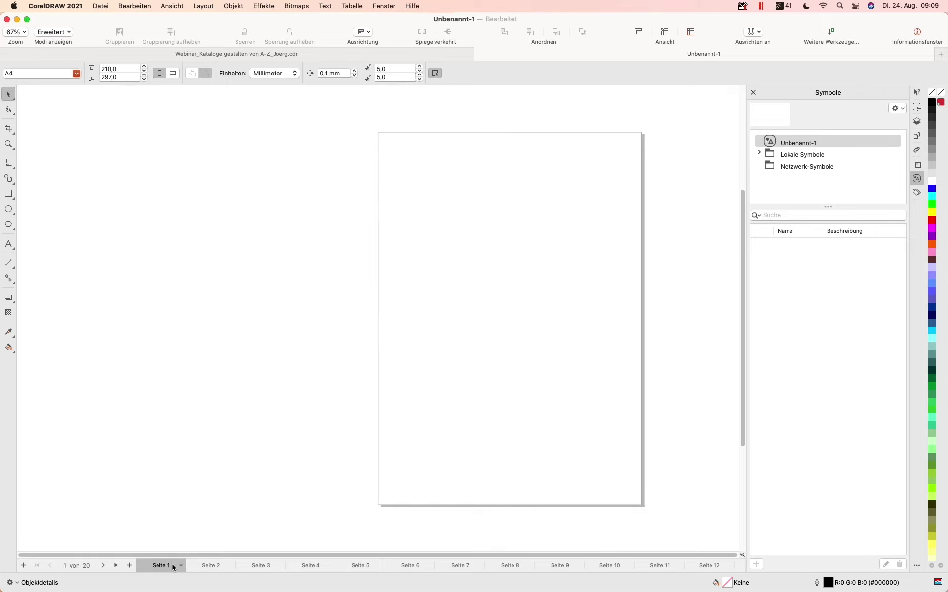
left_click(198, 564)
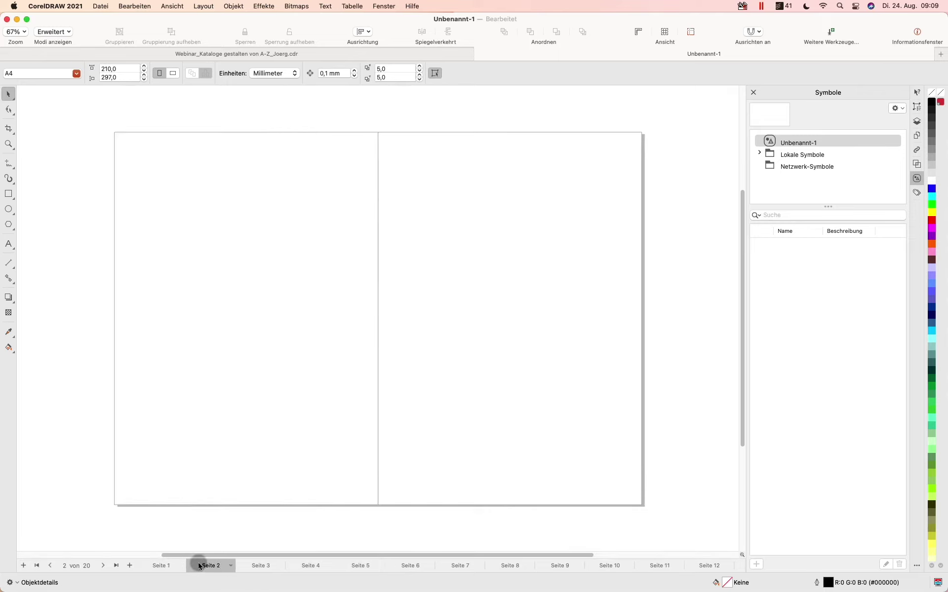
left_click(310, 565)
left_click(410, 566)
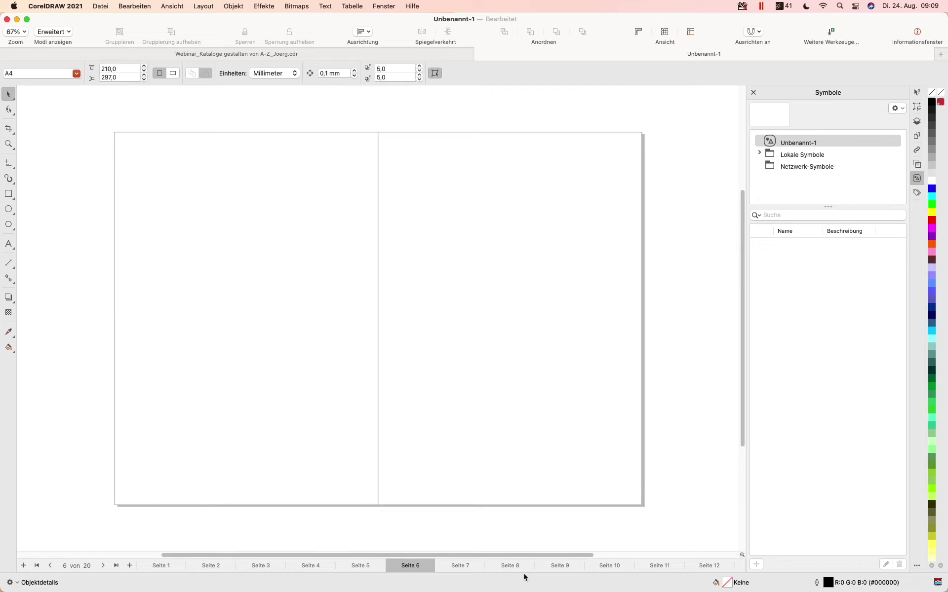
left_click(187, 7)
mouse_move(203, 6)
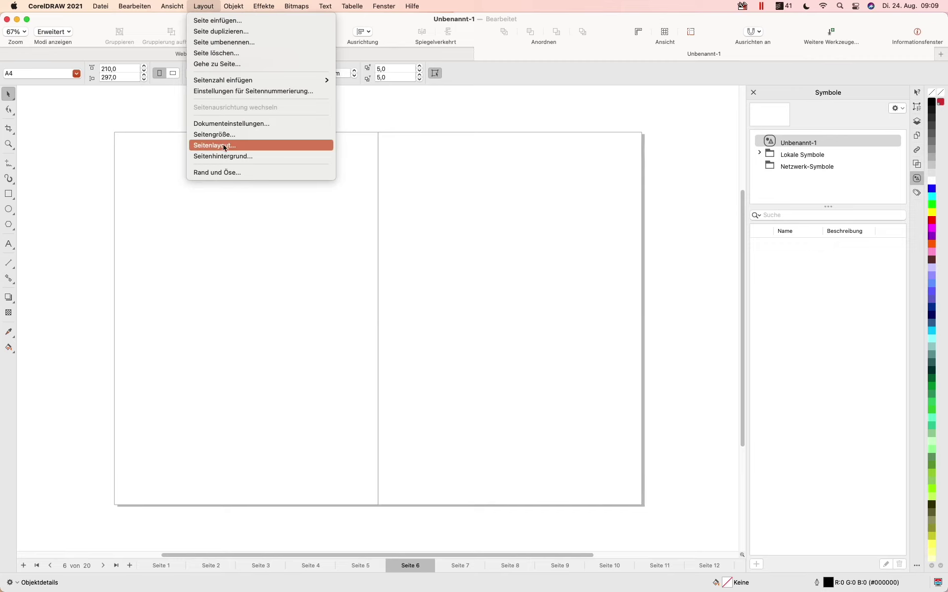
left_click(357, 121)
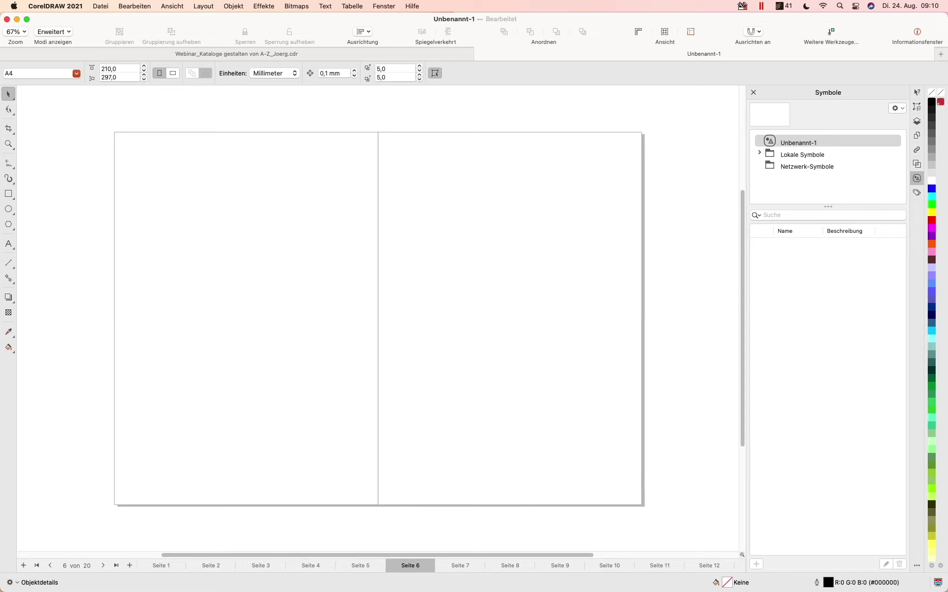
- Set the document's bleed (Randanschnitt) to 3 mm, enable display of the bleed area and apply the page size settings
left_click(212, 4)
left_click(221, 127)
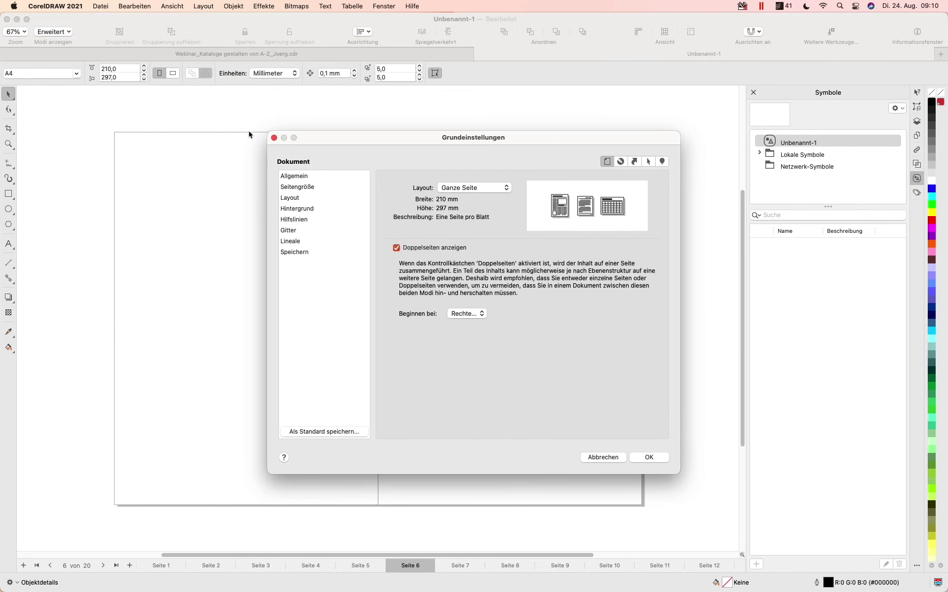
left_click(302, 176)
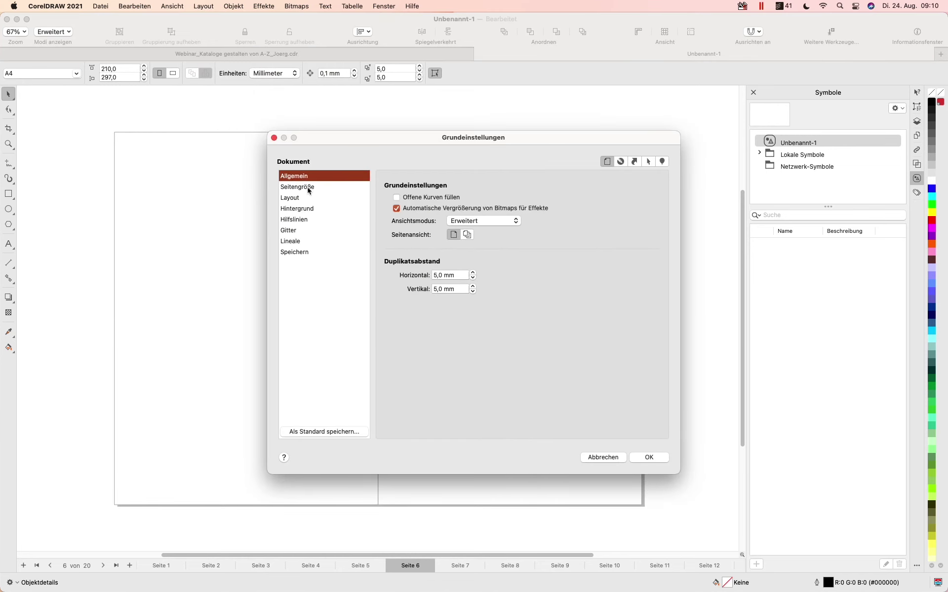
left_click(308, 189)
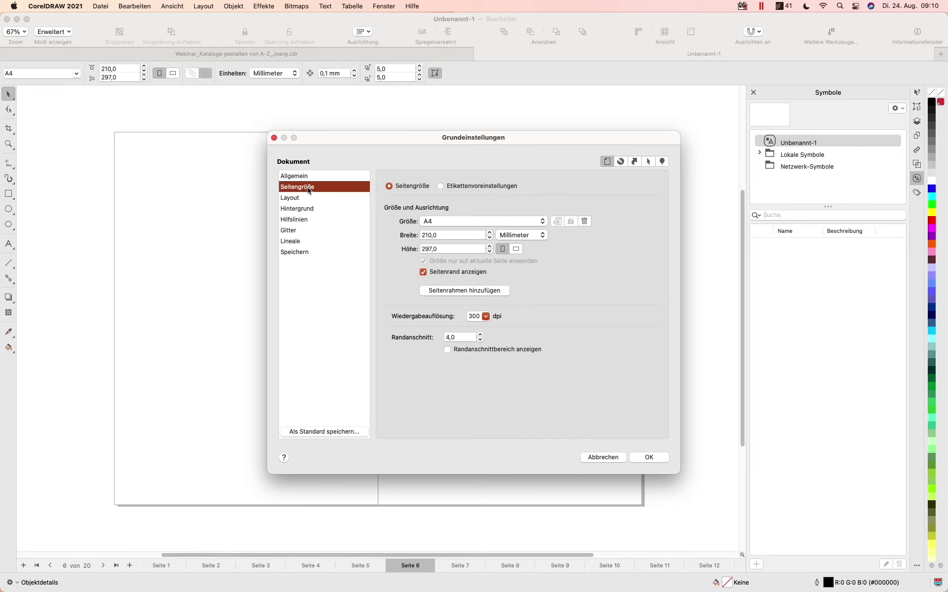
double_click(461, 335)
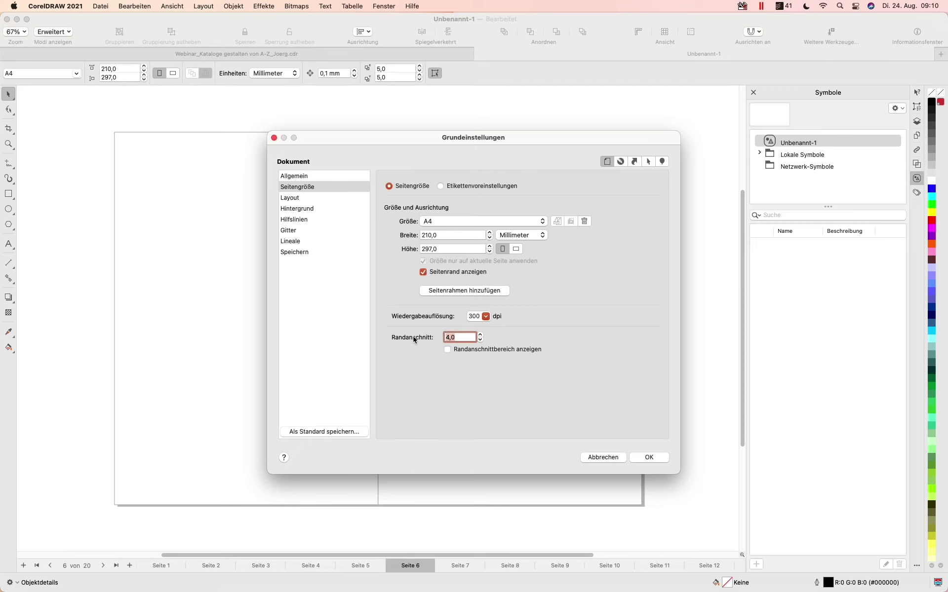
type("3")
left_click(461, 351)
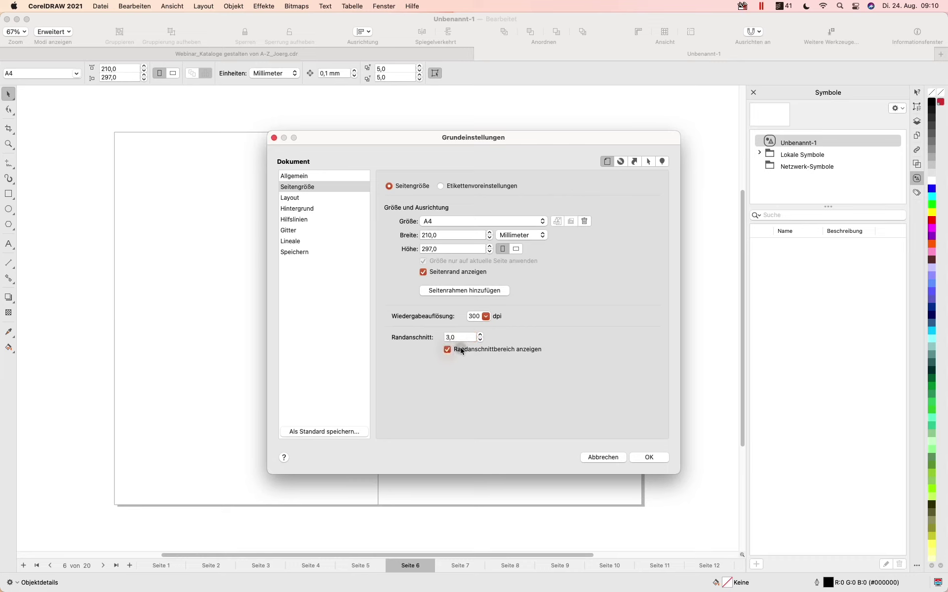
left_click(647, 457)
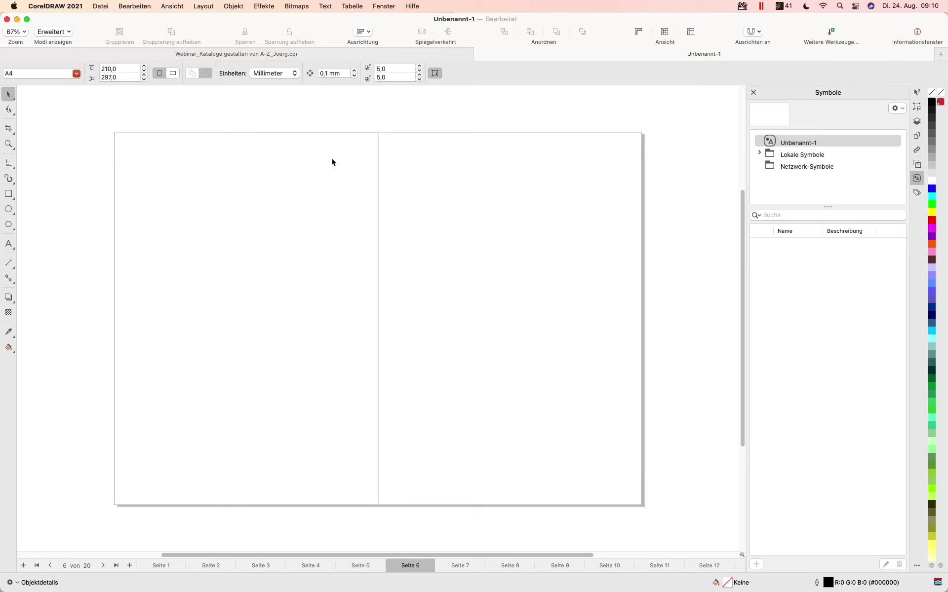
- Turn off the display of facing pages (Doppelseiten anzeigen) in the page layout settings and apply the change
left_click(166, 8)
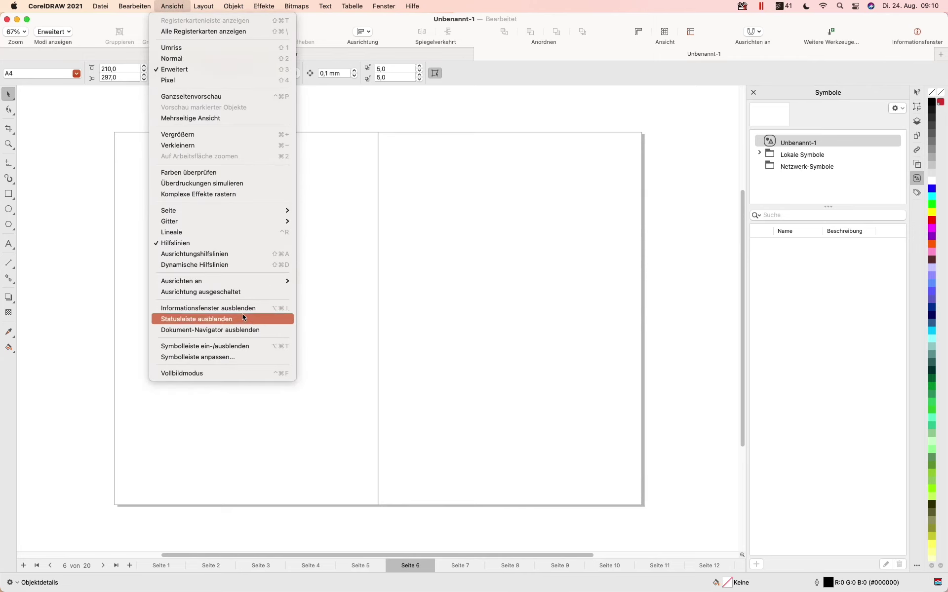
left_click(183, 4)
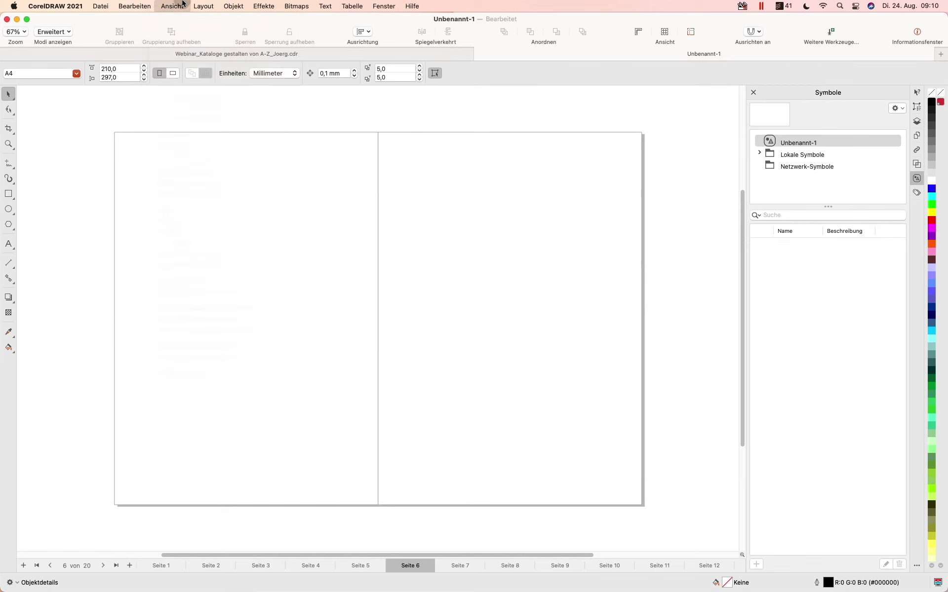
left_click(182, 4)
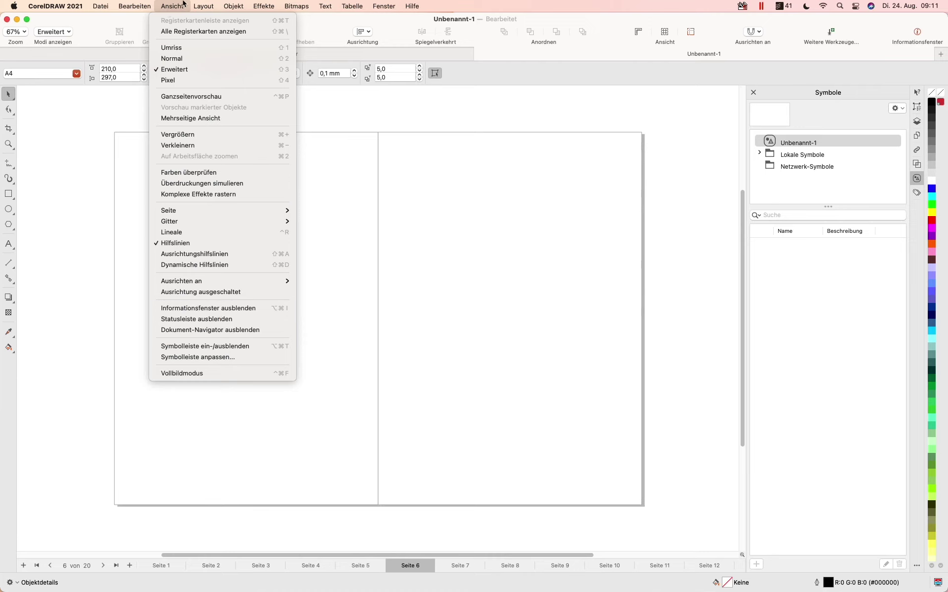
mouse_move(203, 7)
left_click(212, 145)
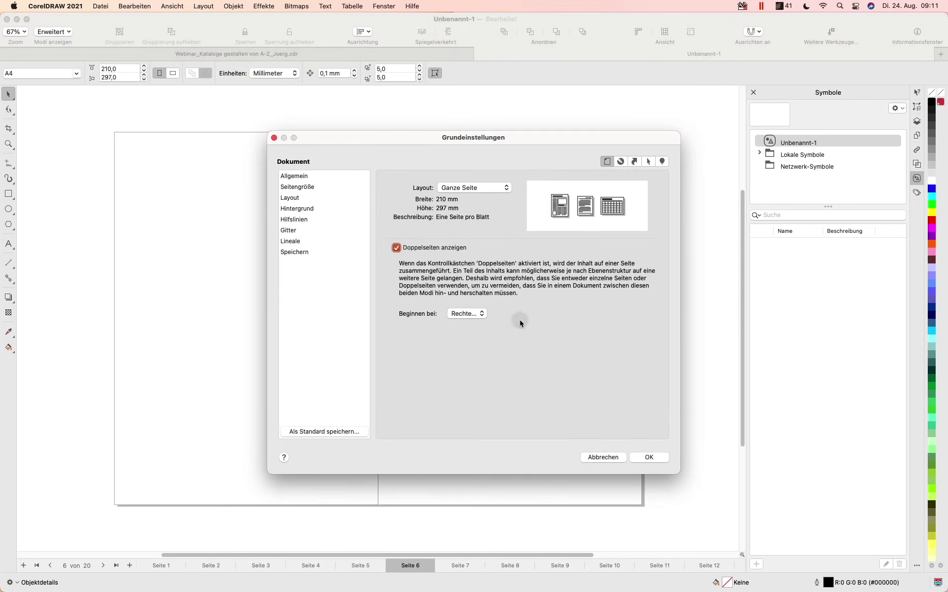
left_click(395, 248)
left_click(648, 457)
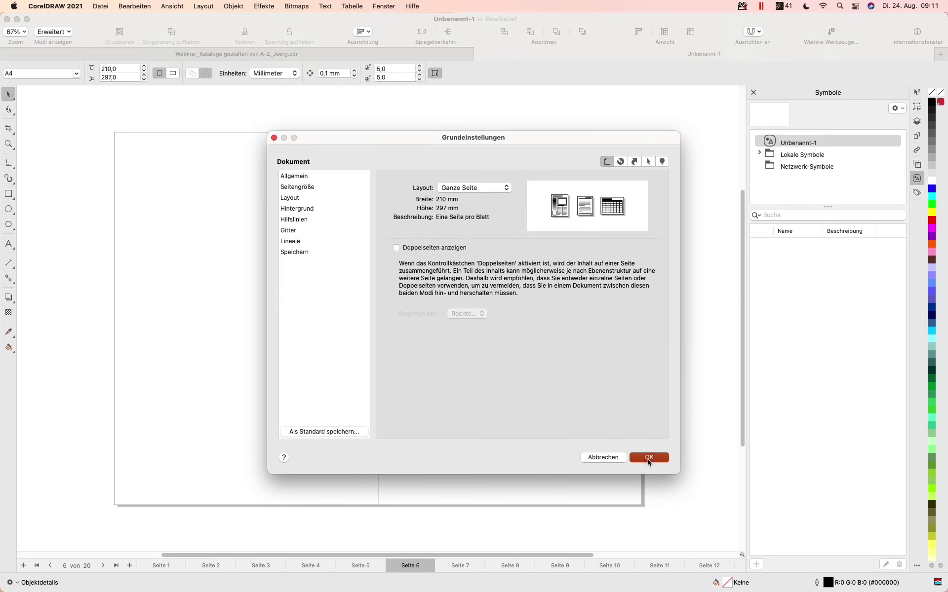